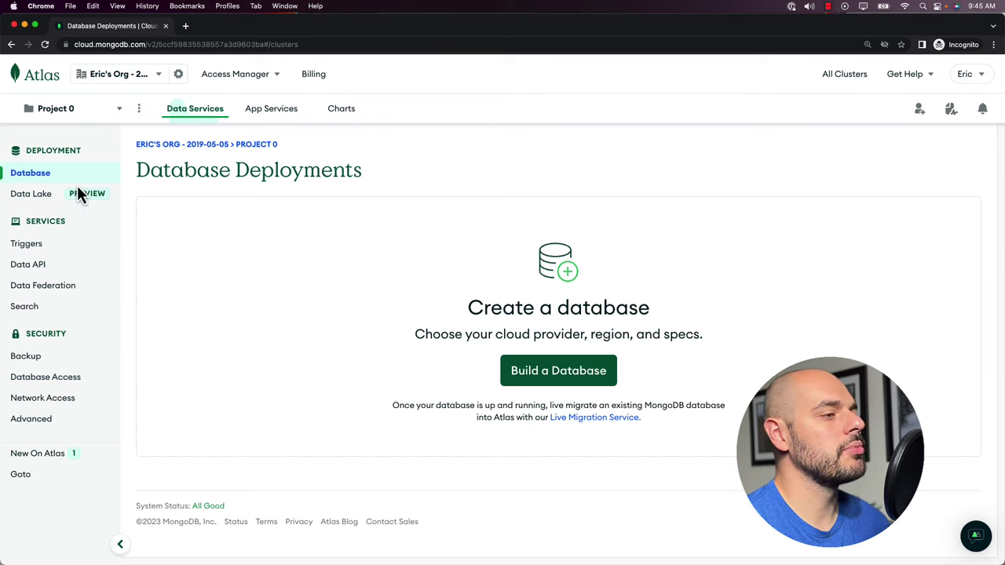
# - Create a free M0 database cluster named Cluster0 on AWS in the N. Virginia (us-east-1) region
pyautogui.click(566, 381)
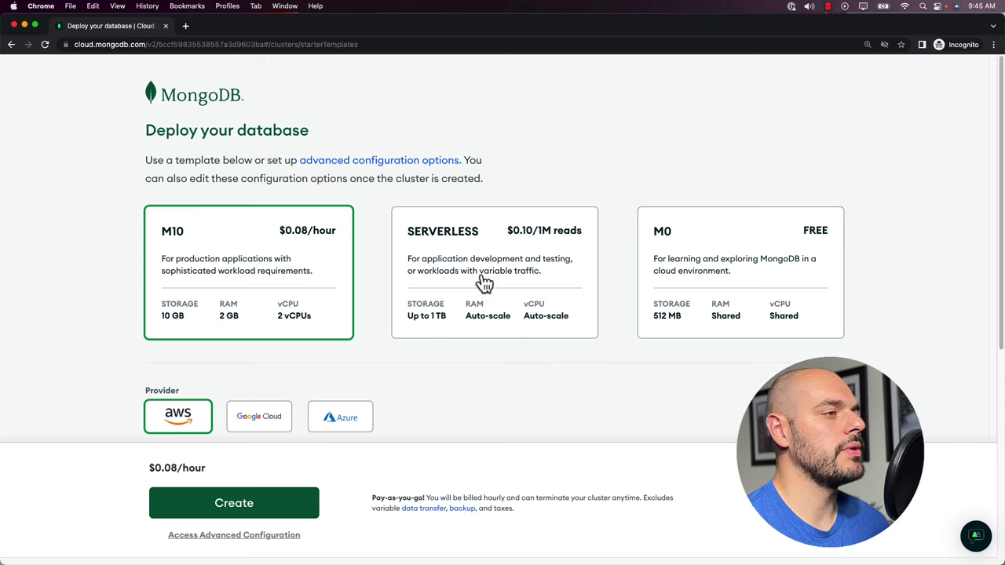
pyautogui.click(732, 270)
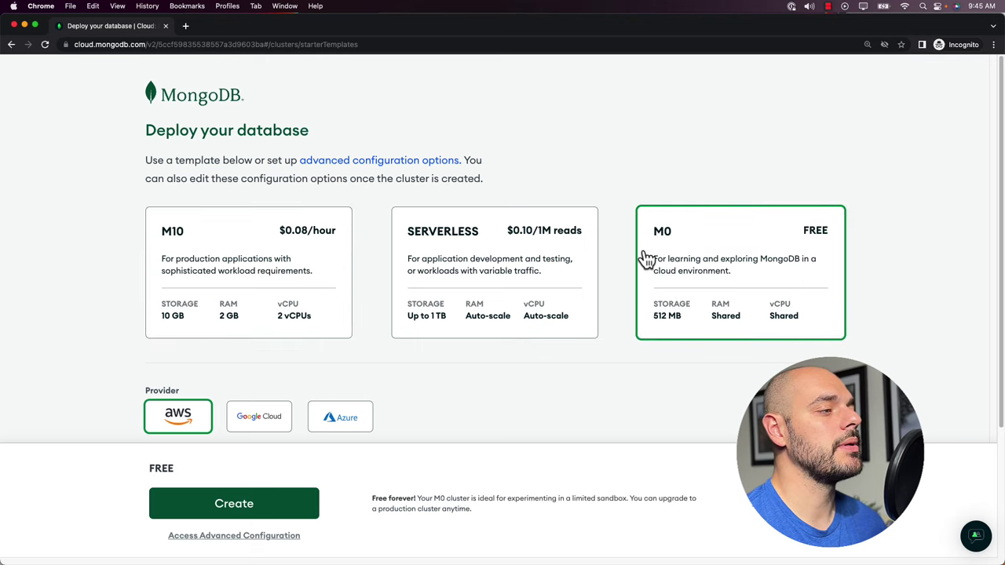
pyautogui.scroll(-5, 397, 290)
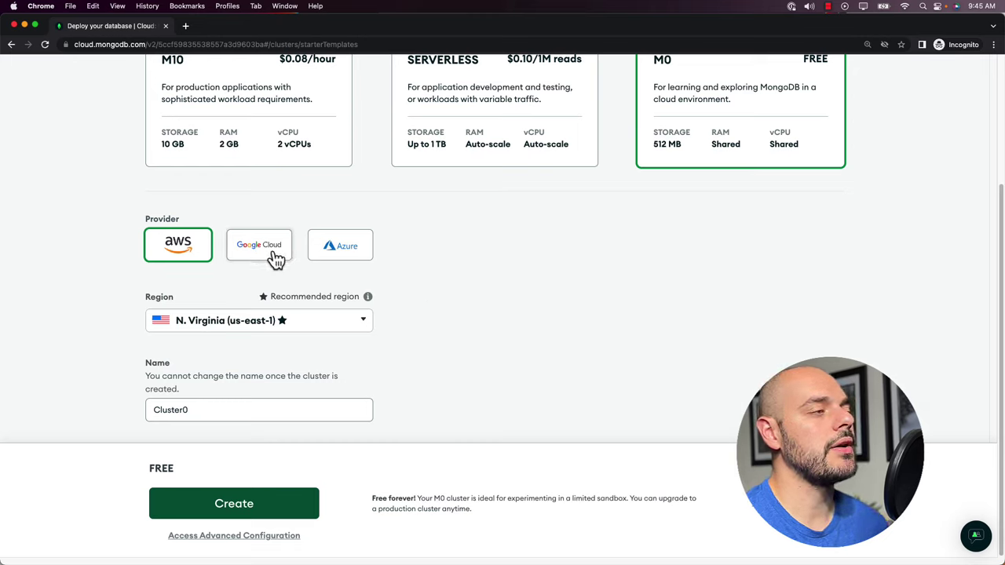
pyautogui.click(360, 330)
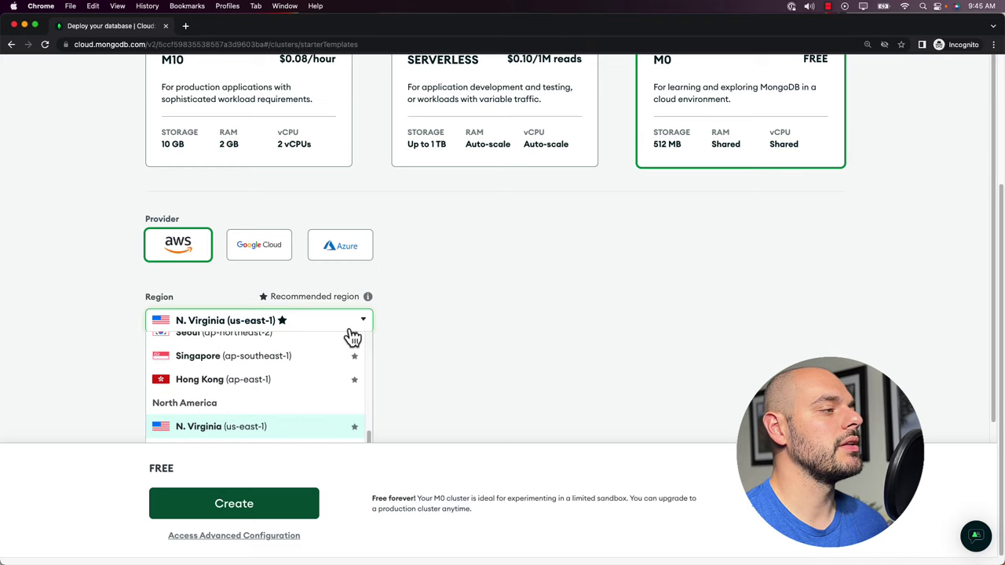
pyautogui.click(286, 430)
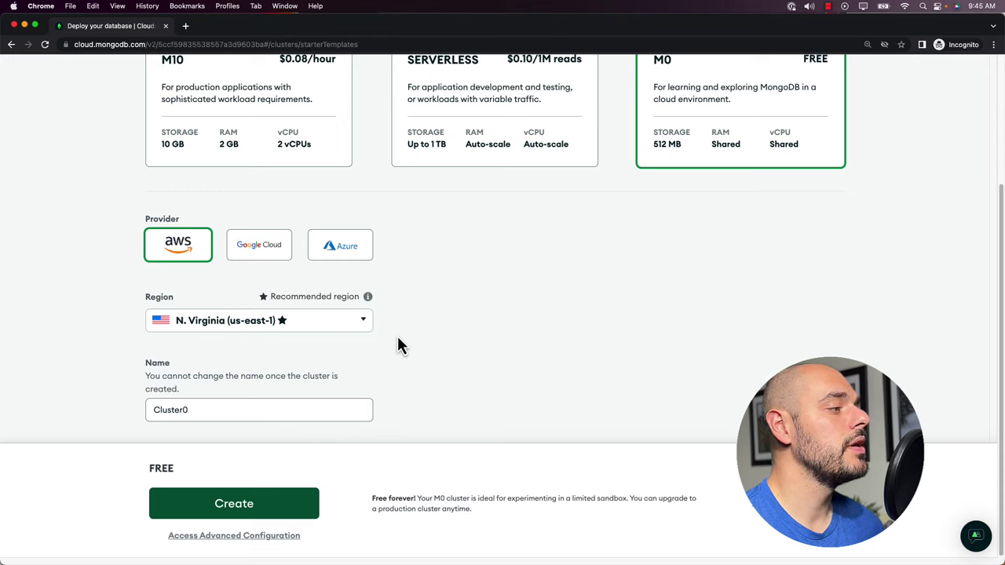
pyautogui.moveTo(242, 413); pyautogui.dragTo(149, 410)
pyautogui.click(400, 388)
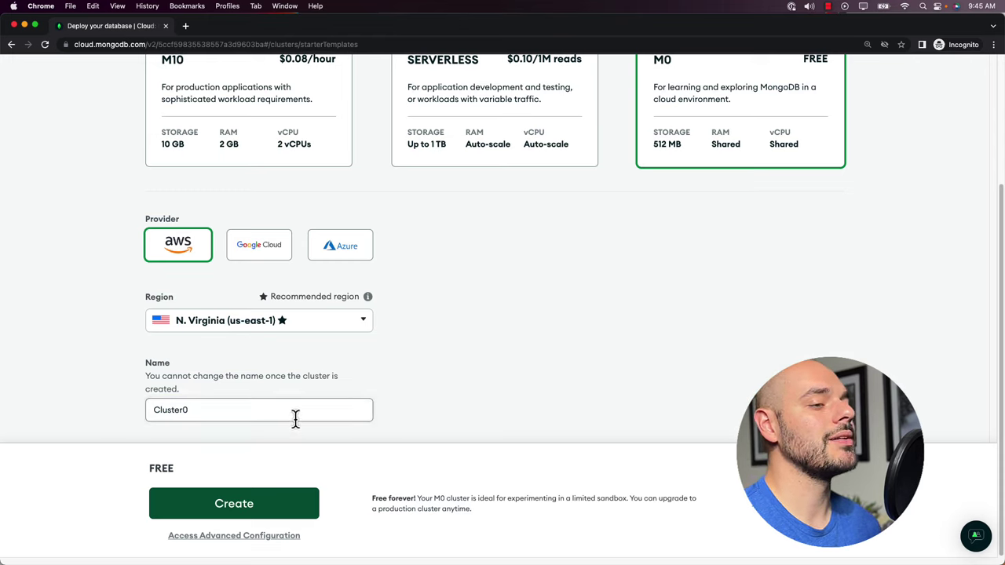
pyautogui.click(263, 507)
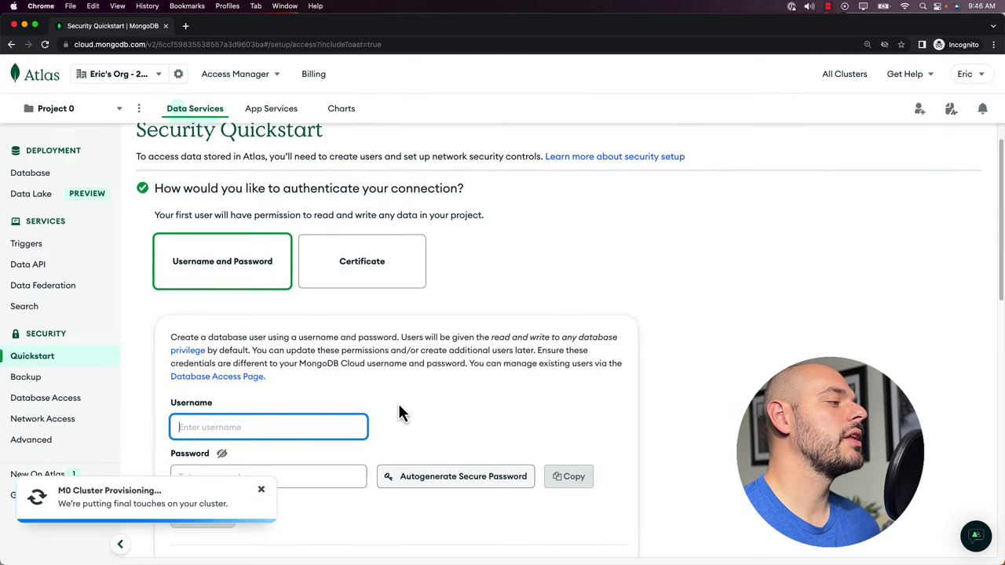
# - Try to create a database user with the username admin and a password for authenticating the connection
pyautogui.scroll(-1, 399, 411)
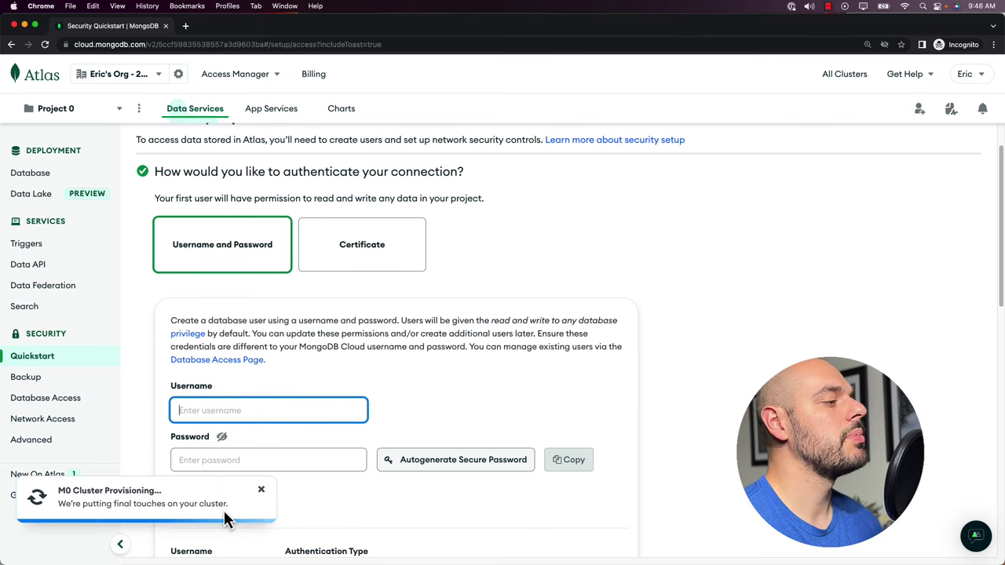
pyautogui.scroll(-1, 469, 365)
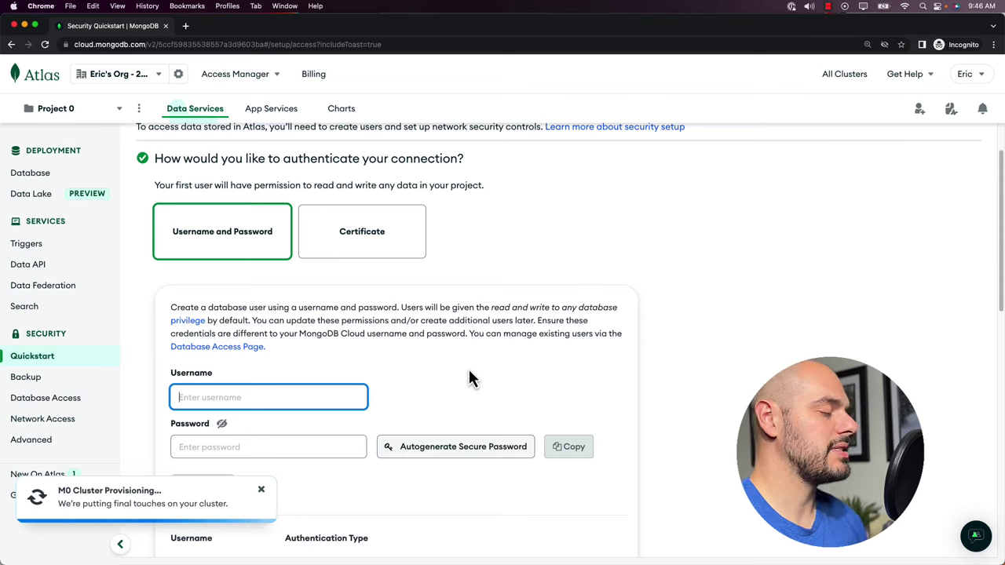
pyautogui.write('admin')
pyautogui.press('Tab')
pyautogui.press('Tab')
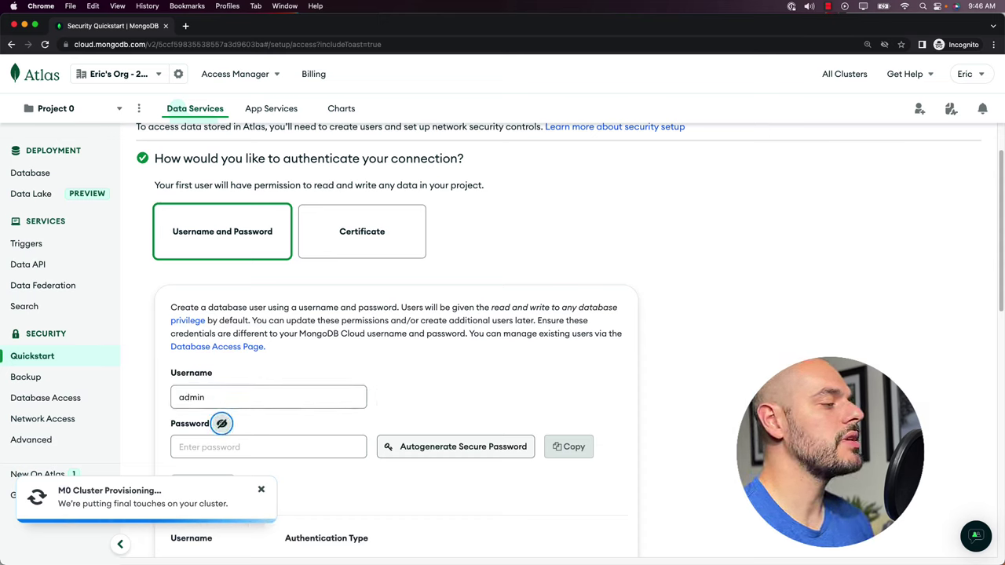
pyautogui.write('•••••••••')
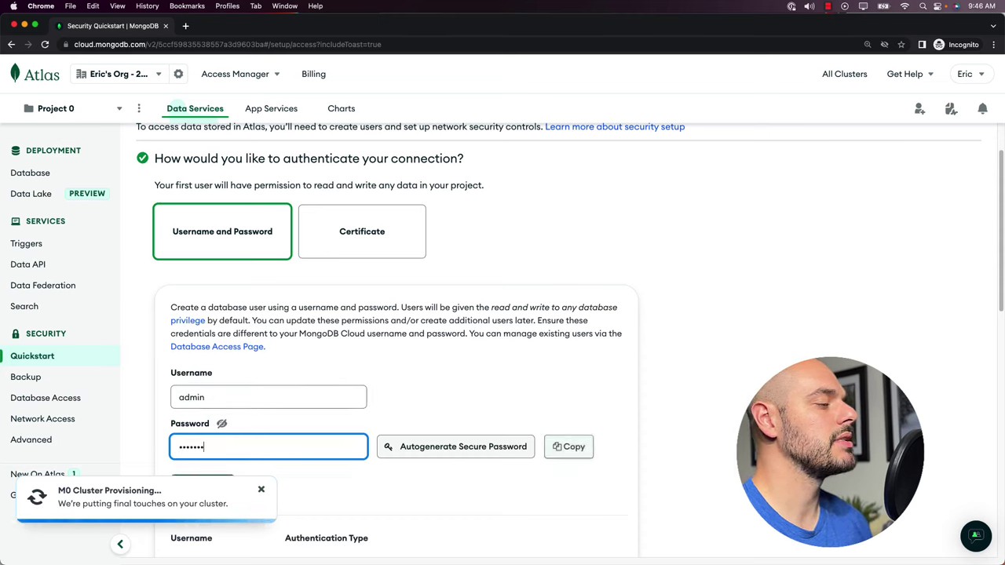
pyautogui.scroll(-5, 469, 369)
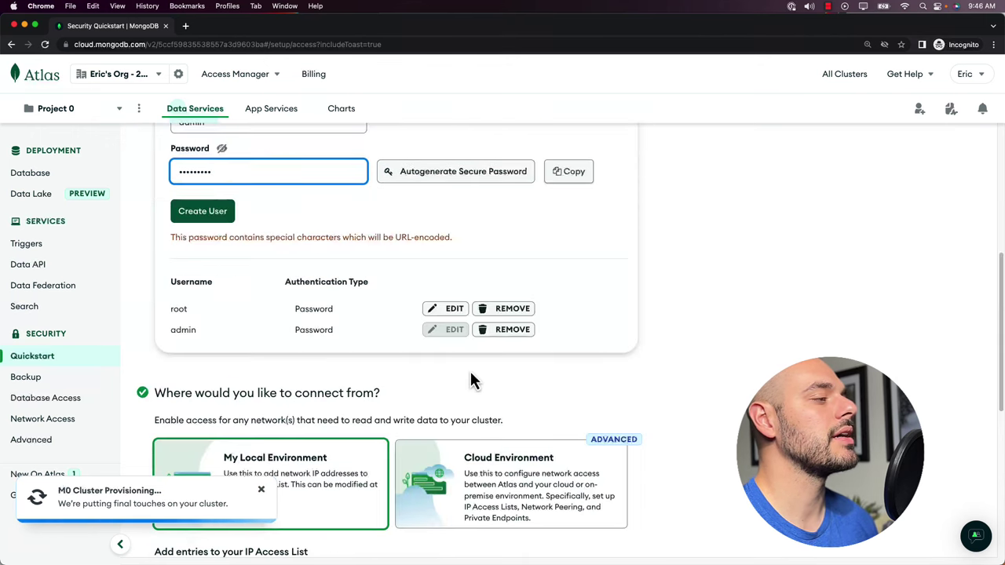
pyautogui.scroll(1, 471, 373)
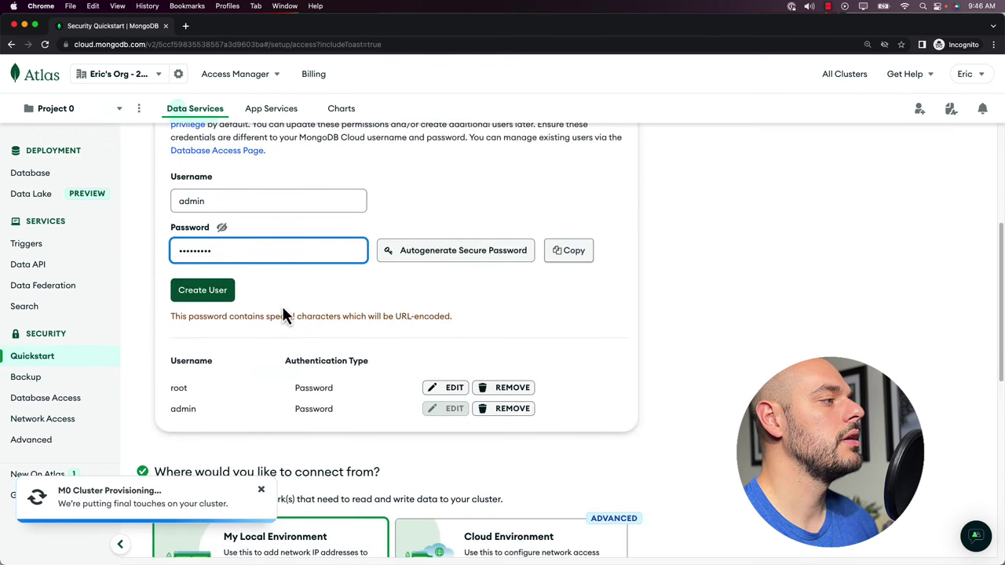
pyautogui.click(215, 296)
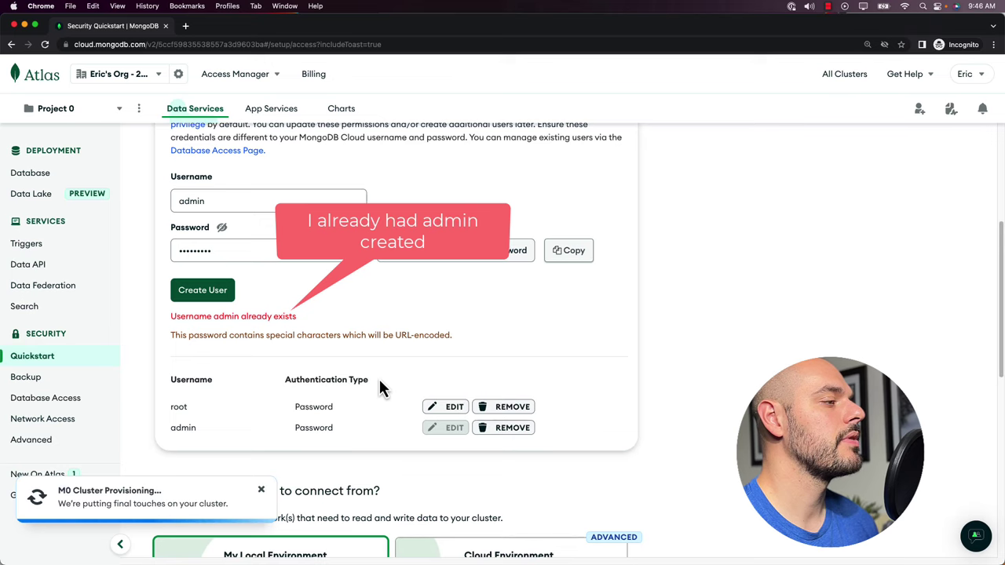
pyautogui.doubleClick(322, 408)
pyautogui.click(279, 440)
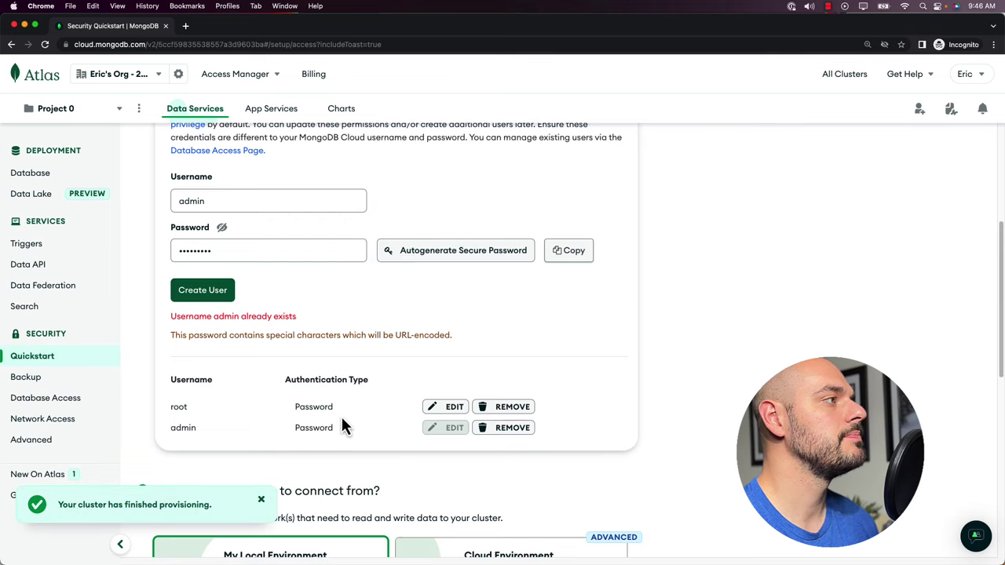
# - Finish the security quickstart with the existing IP access list entry and go to the database deployments
pyautogui.scroll(-4, 341, 414)
pyautogui.scroll(-10, 483, 424)
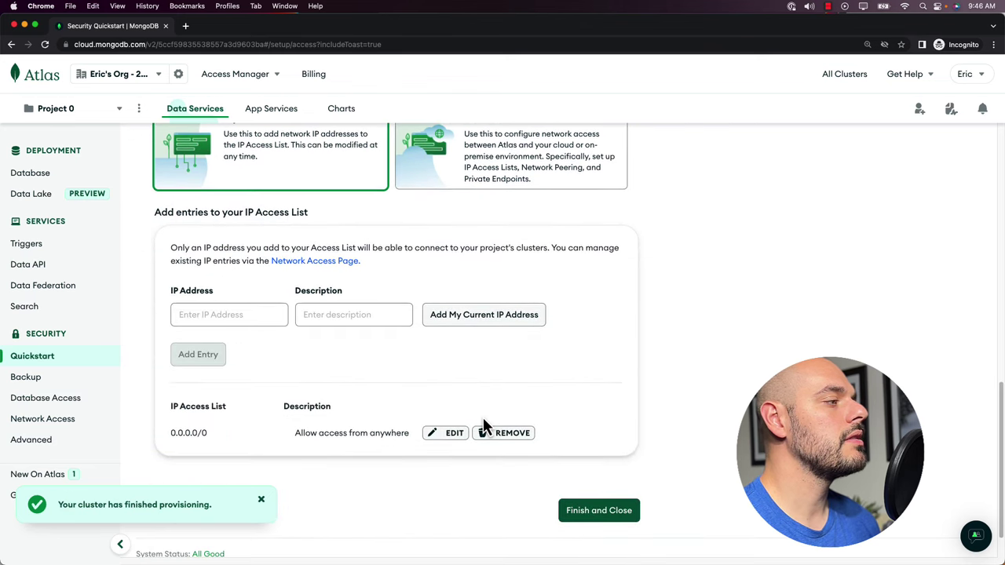
pyautogui.click(610, 475)
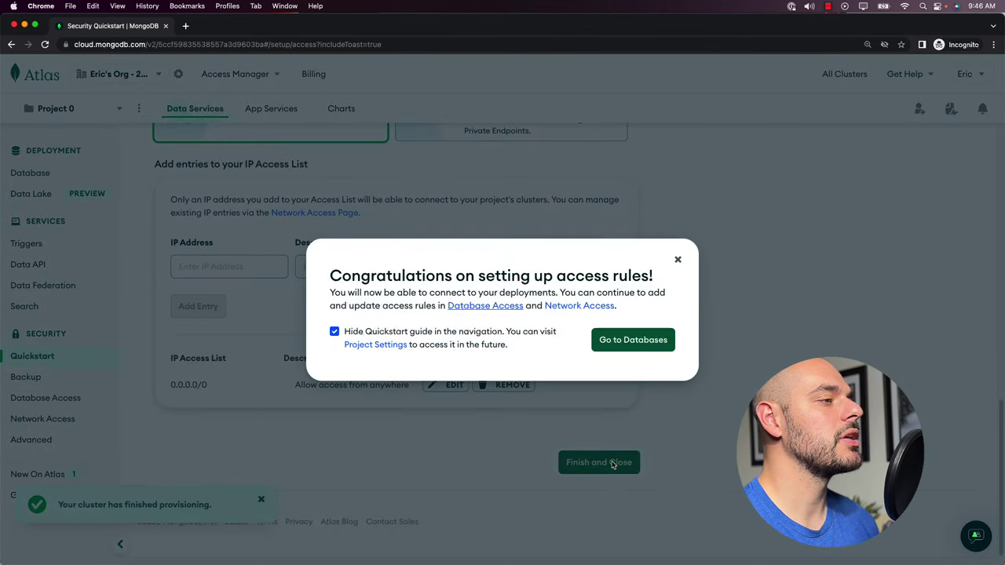
pyautogui.click(633, 345)
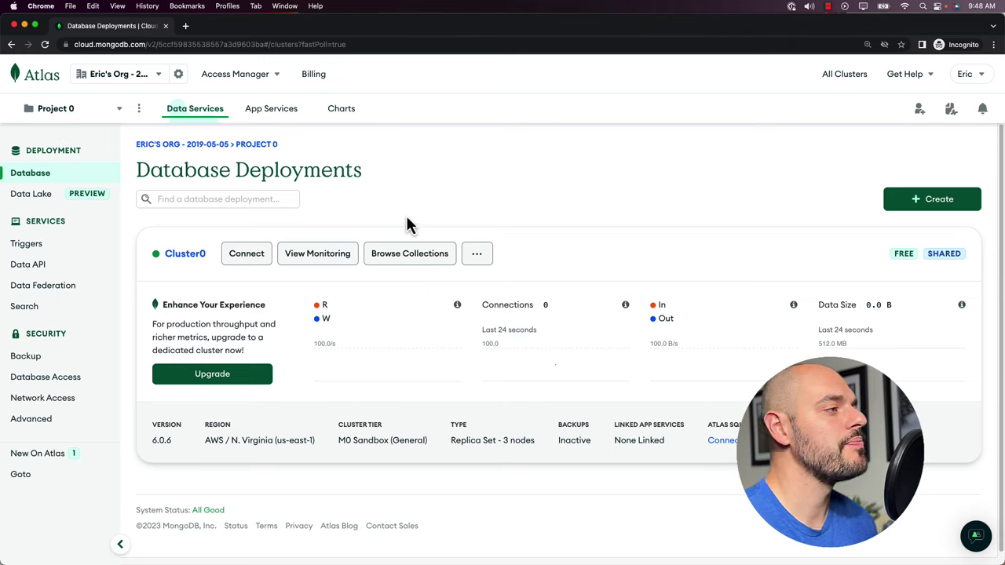
# - Open Cluster0's driver connection instructions and select the Python driver, version 3.11 or later
pyautogui.click(260, 267)
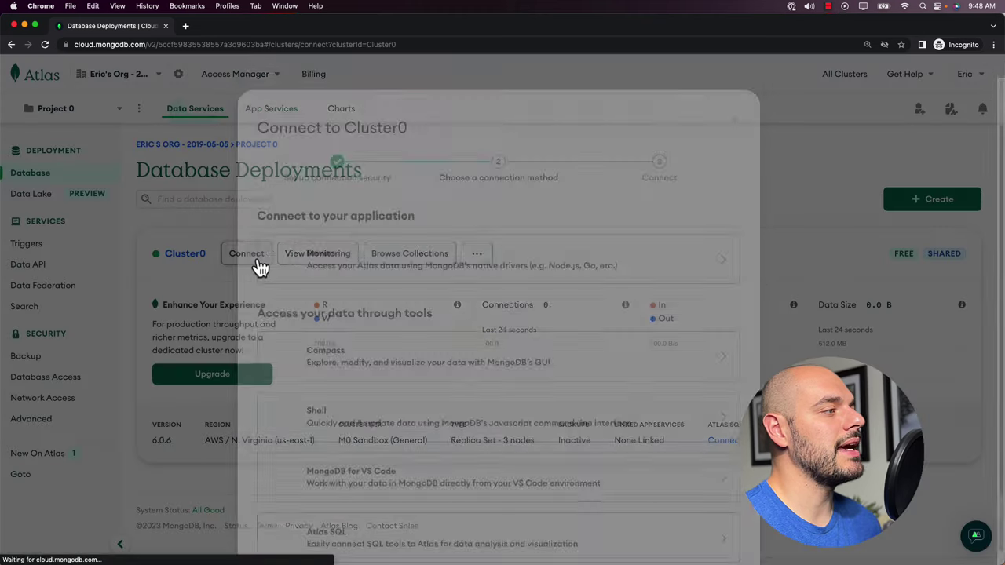
pyautogui.scroll(-1, 549, 302)
pyautogui.scroll(-1, 561, 296)
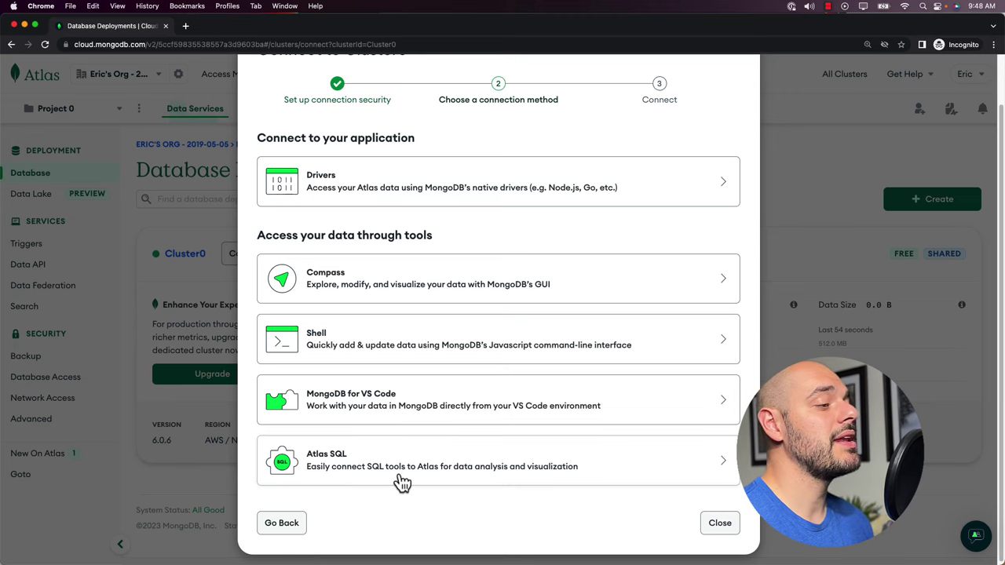
pyautogui.click(330, 187)
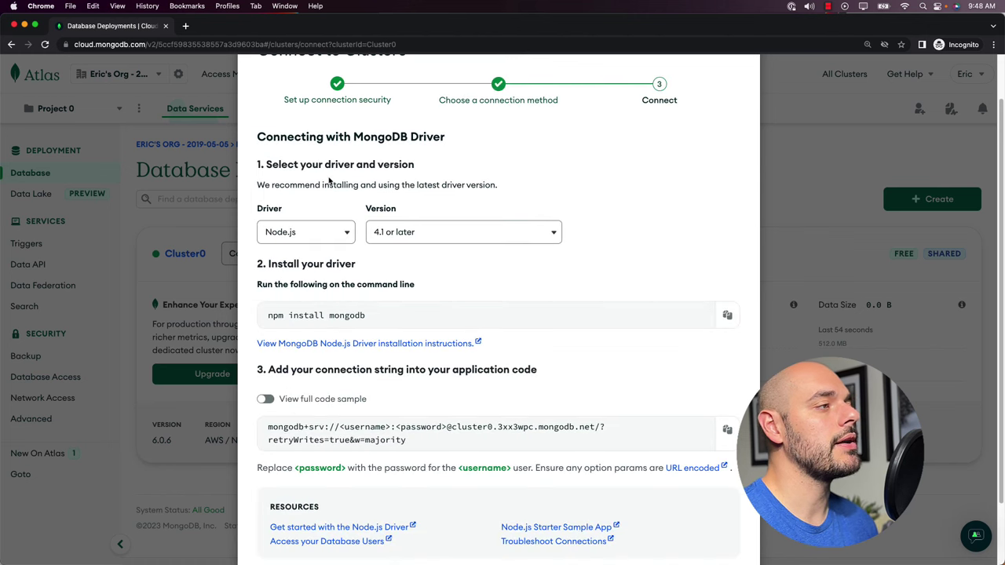
pyautogui.click(347, 236)
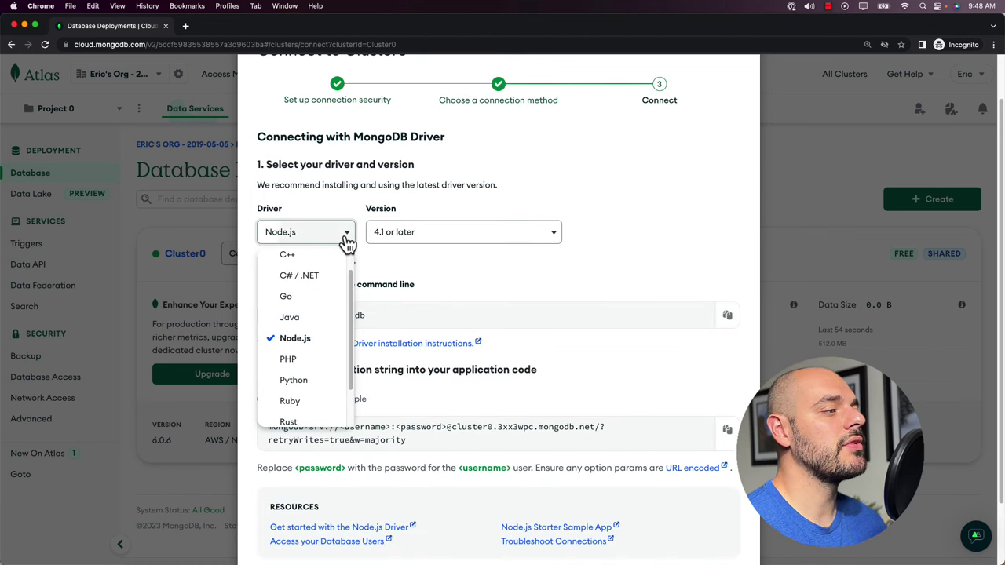
pyautogui.click(441, 247)
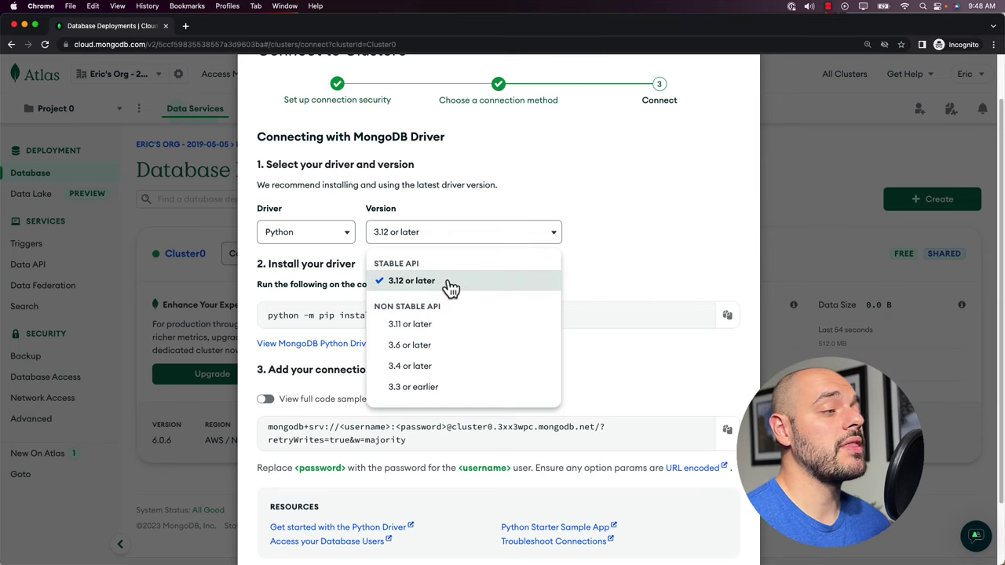
pyautogui.click(424, 328)
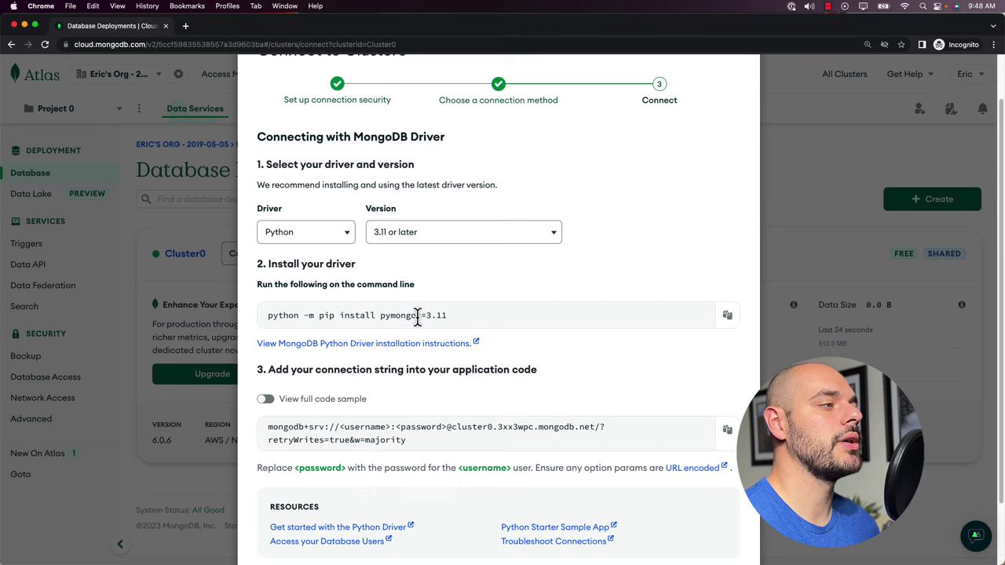
# - Examine the pymongo install command and the connection string in the driver instructions
pyautogui.moveTo(447, 318); pyautogui.dragTo(265, 329)
pyautogui.click(470, 325)
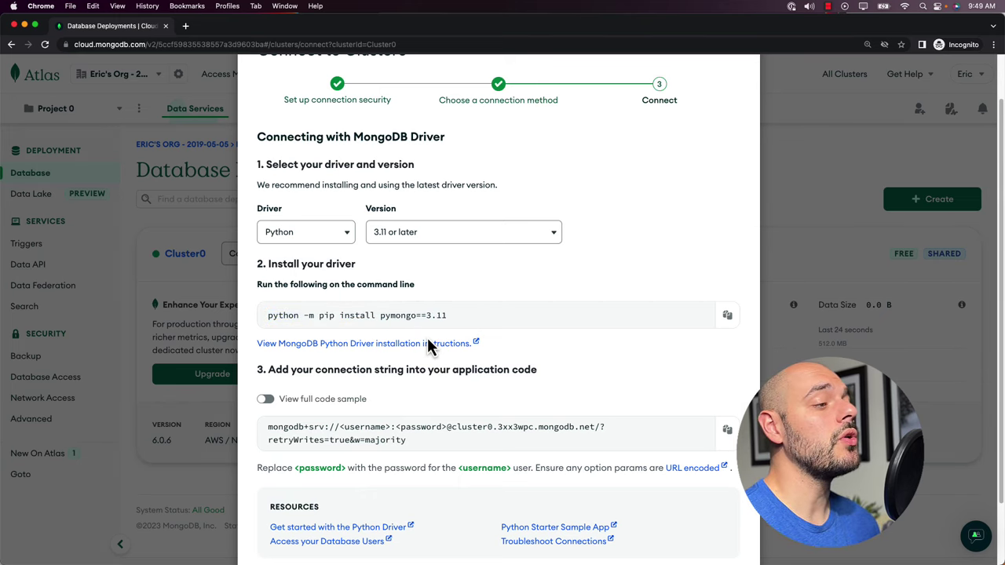
pyautogui.scroll(-2, 434, 345)
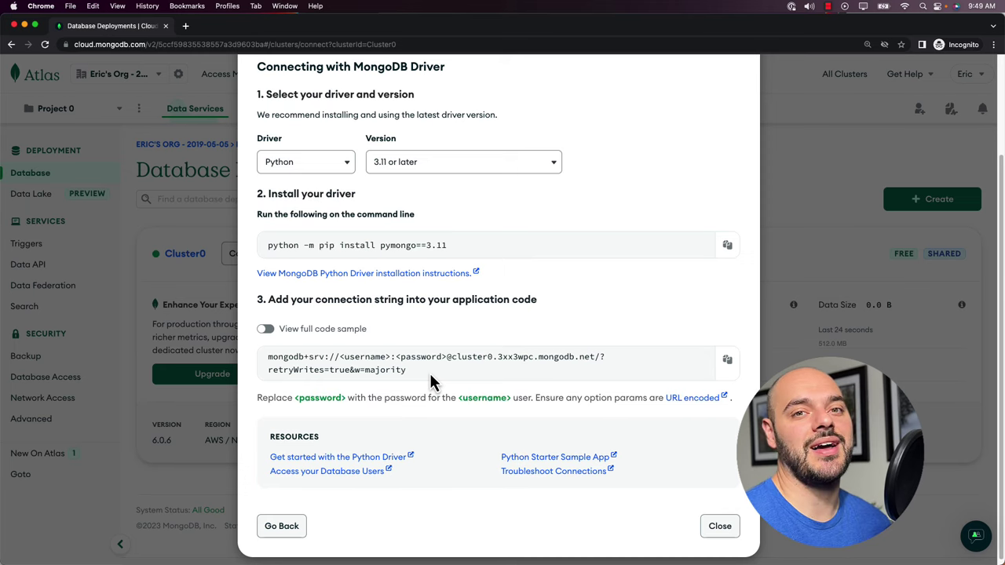
pyautogui.scroll(1, 392, 329)
pyautogui.moveTo(449, 277); pyautogui.dragTo(267, 281)
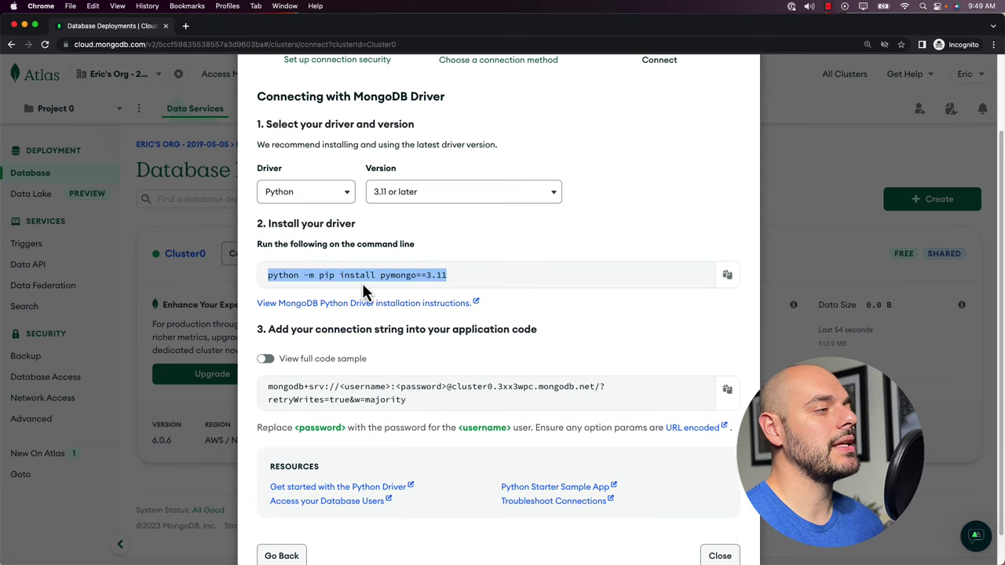
pyautogui.click(472, 277)
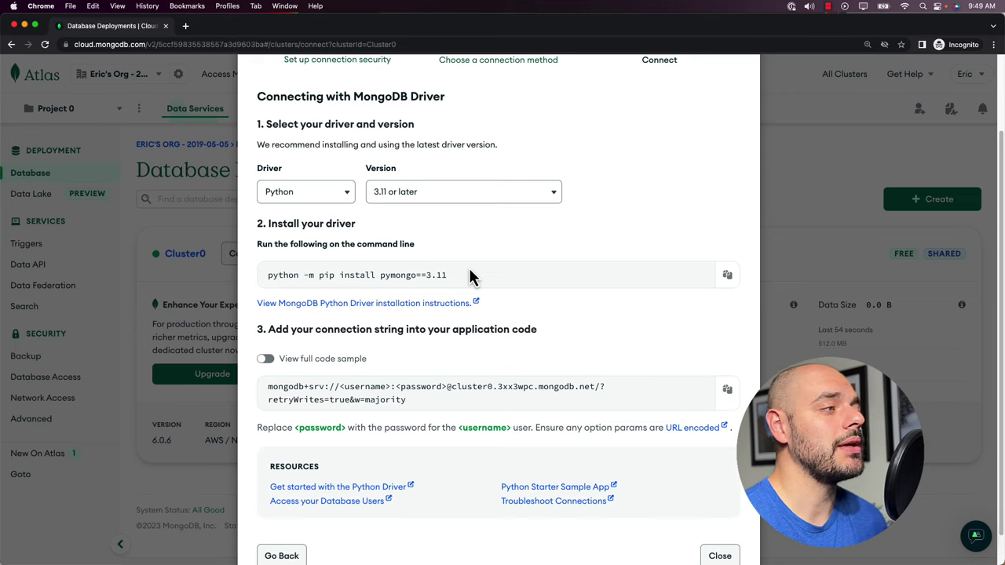
# - Switch to the fastapi-mongo project in VS Code and create a virtual environment in a new terminal with python3 -m venv env
pyautogui.press('super+Tab')
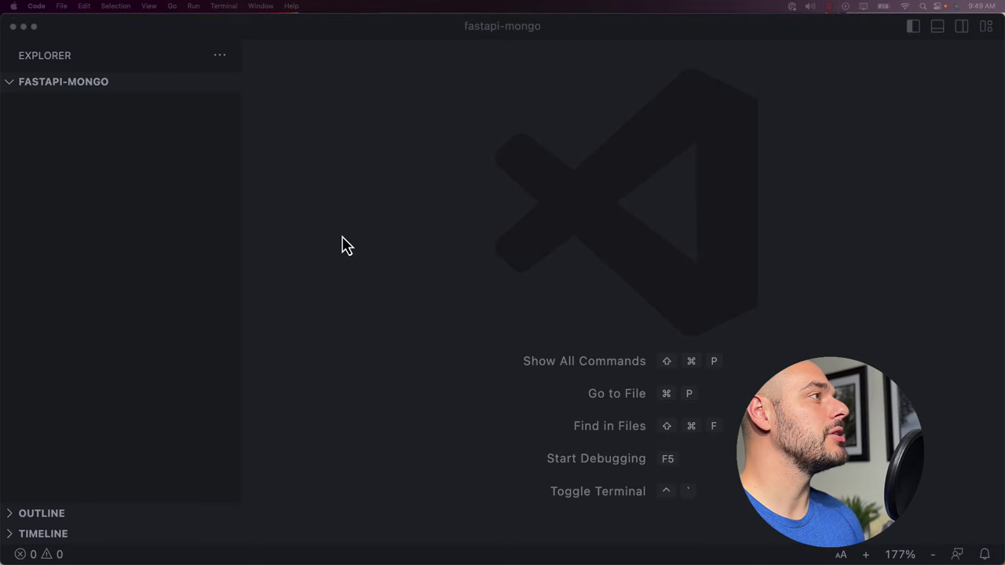
pyautogui.click(228, 7)
pyautogui.click(232, 21)
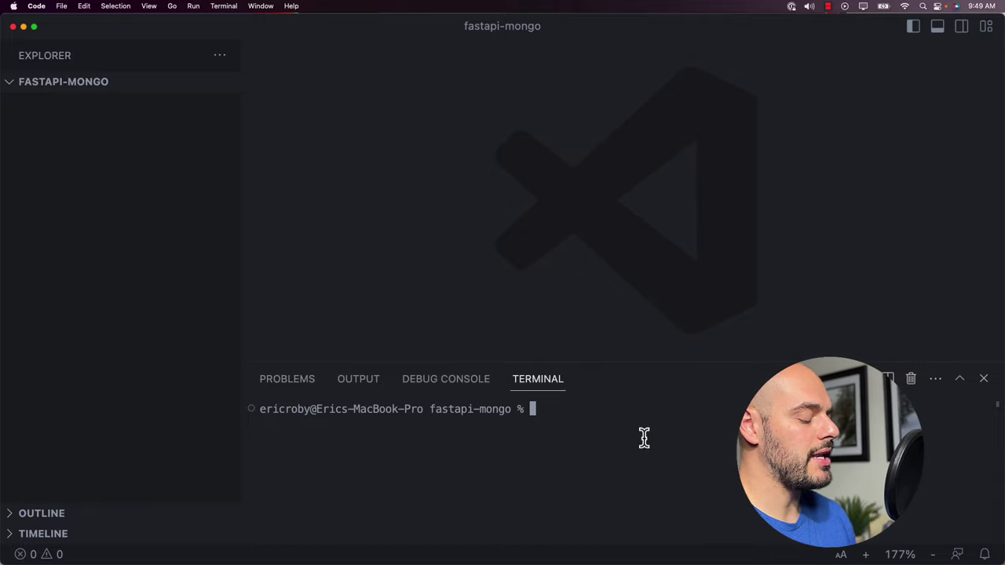
pyautogui.write('python3 -')
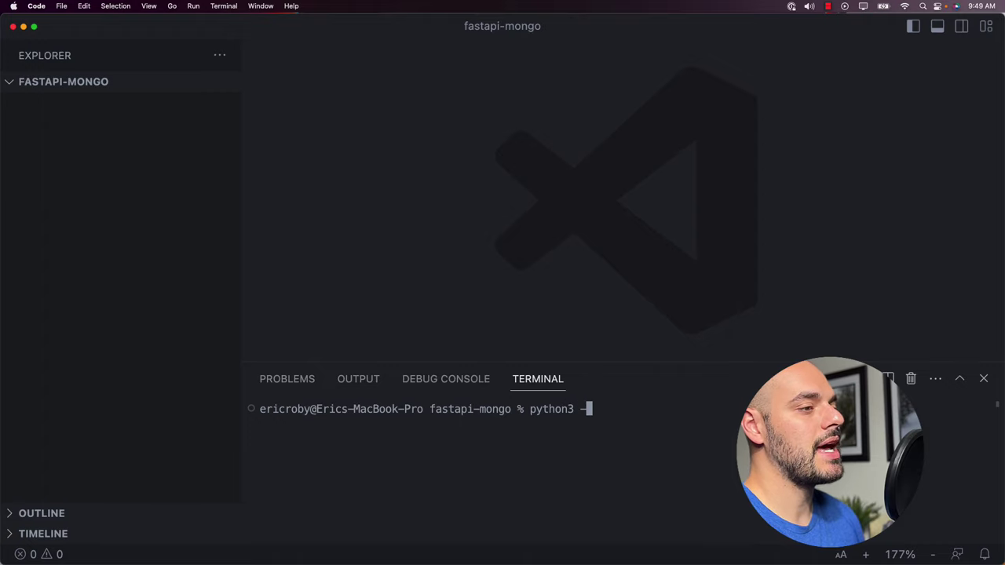
pyautogui.write('m ven')
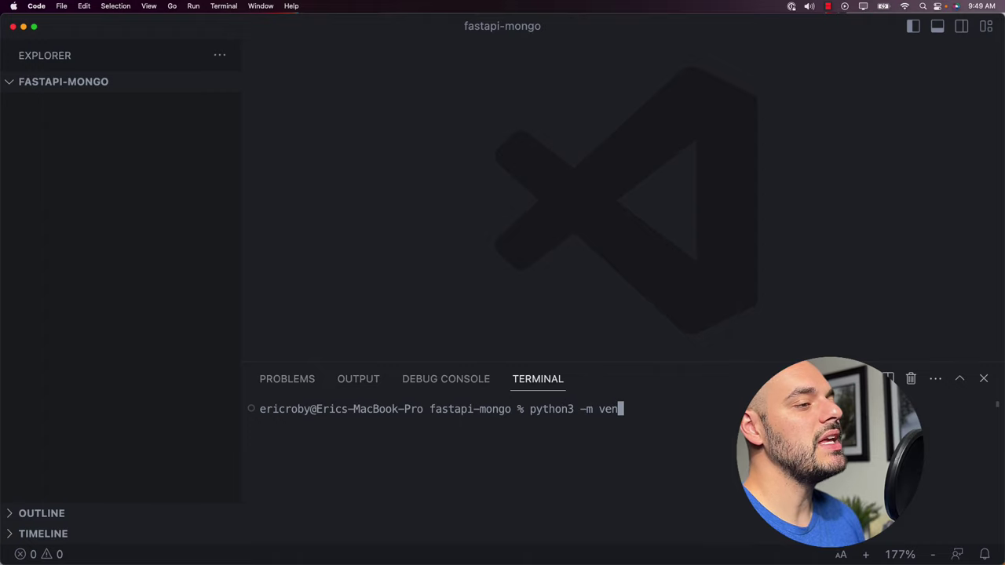
pyautogui.write('v env')
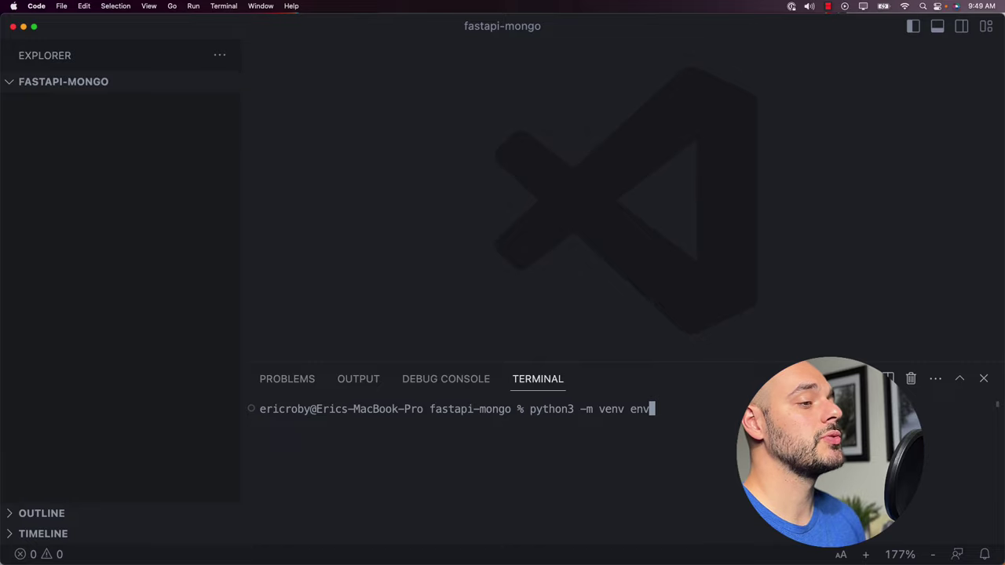
pyautogui.press('Return')
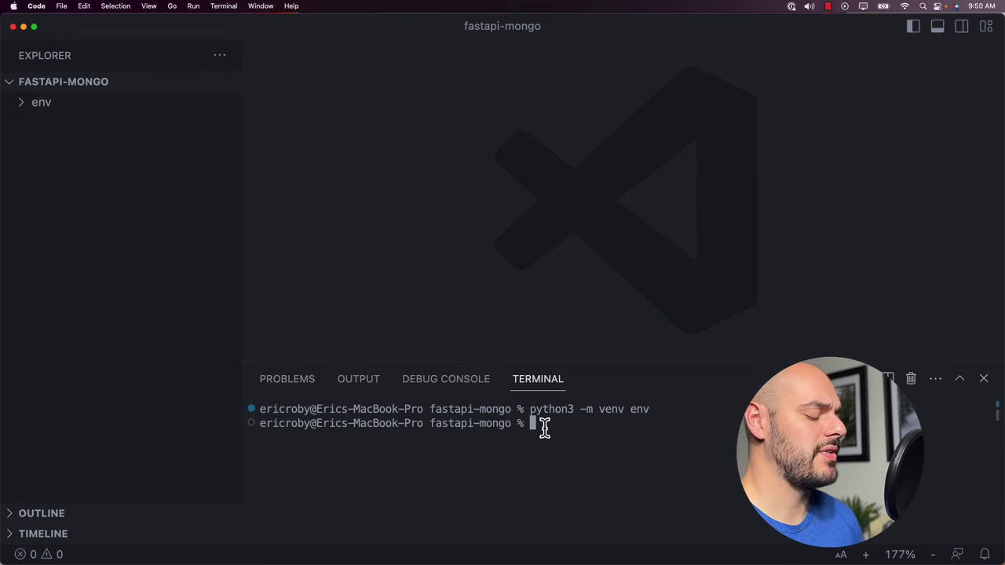
# - Activate the virtual environment in the terminal with source env/bin/activate
pyautogui.write('source en')
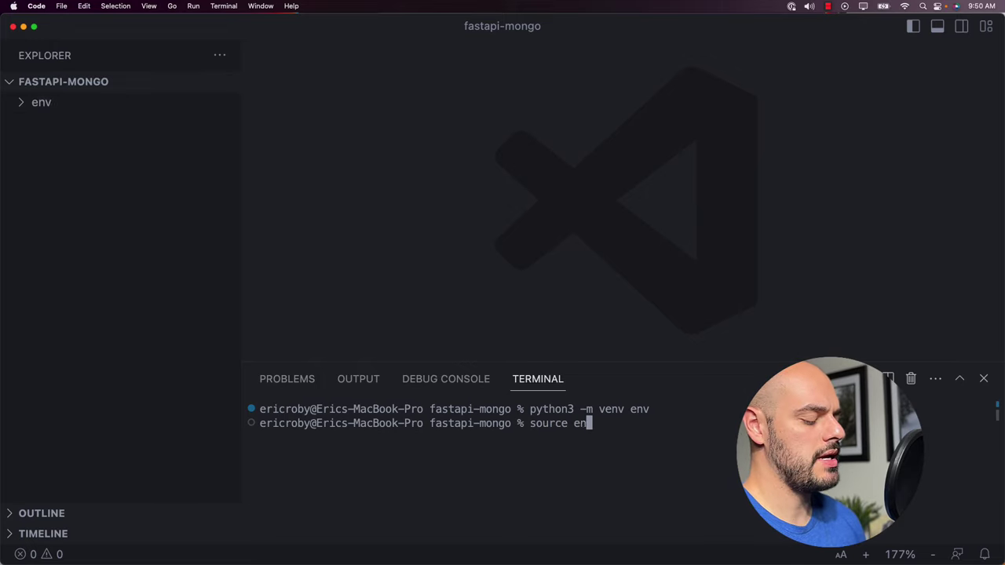
pyautogui.write('v/bin')
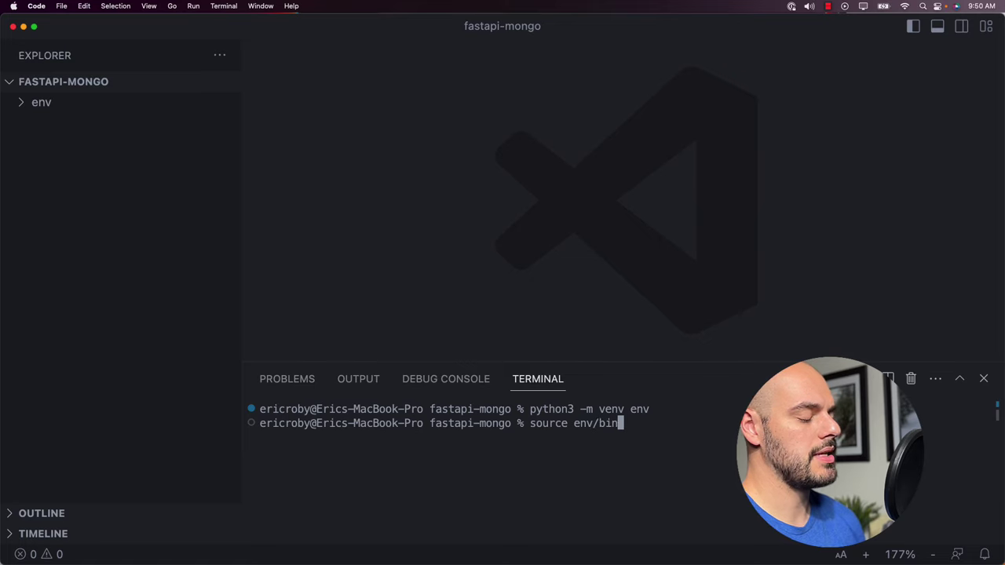
pyautogui.write('/activate')
pyautogui.press('Return')
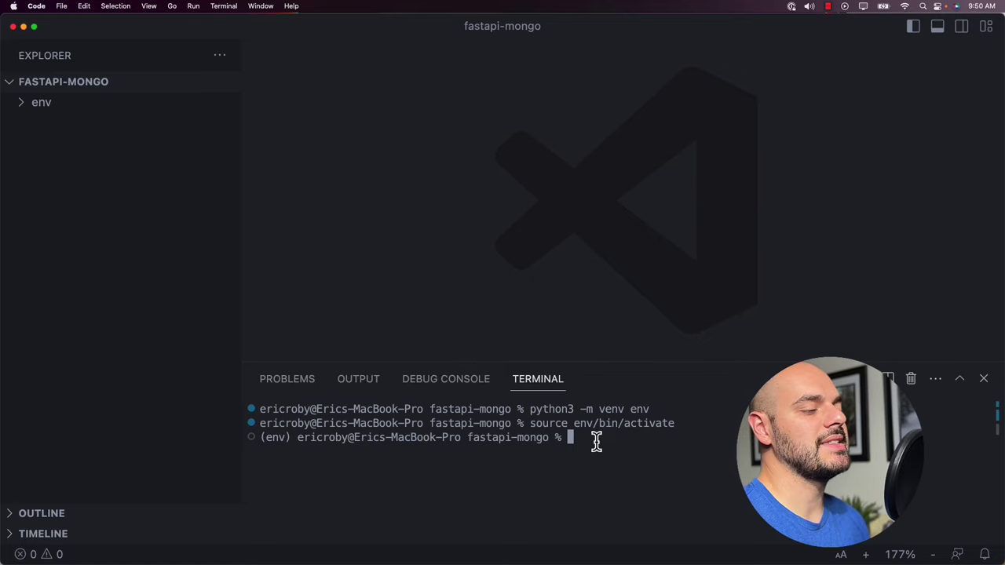
# - Install fastapi and uvicorn into the virtual environment with two separate pip install commands
pyautogui.write('pip insta')
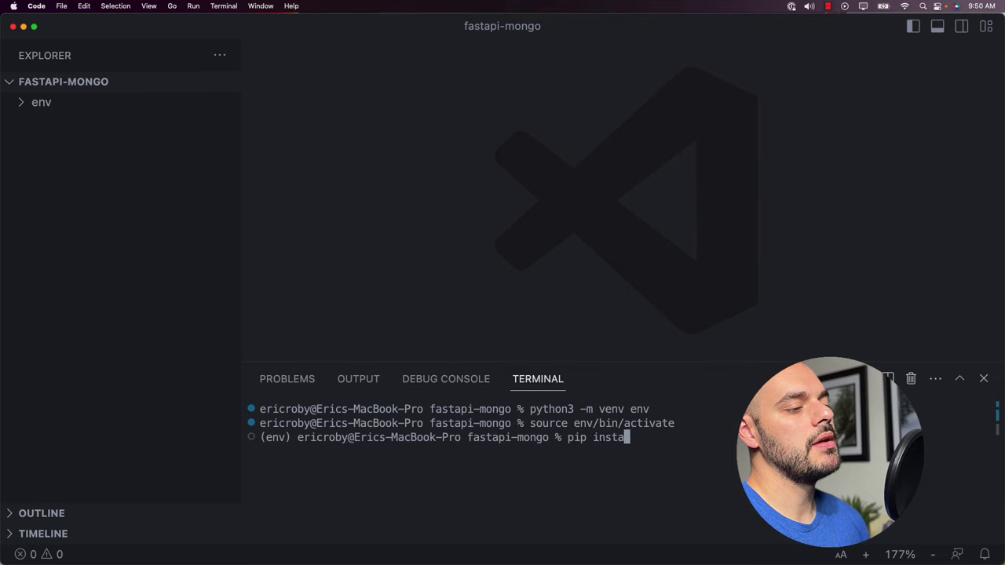
pyautogui.write('ll fastapi')
pyautogui.press('Return')
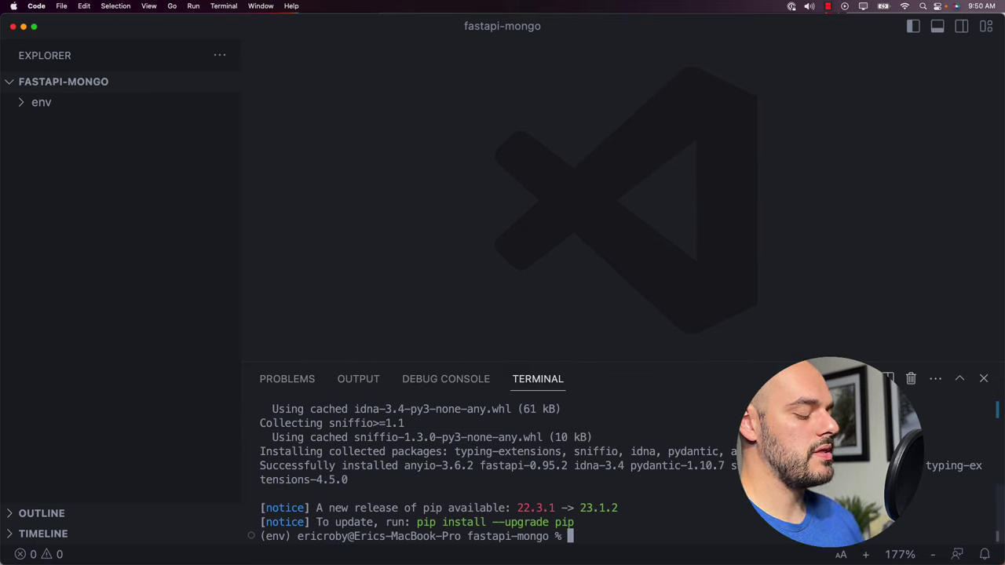
pyautogui.write('pip install ')
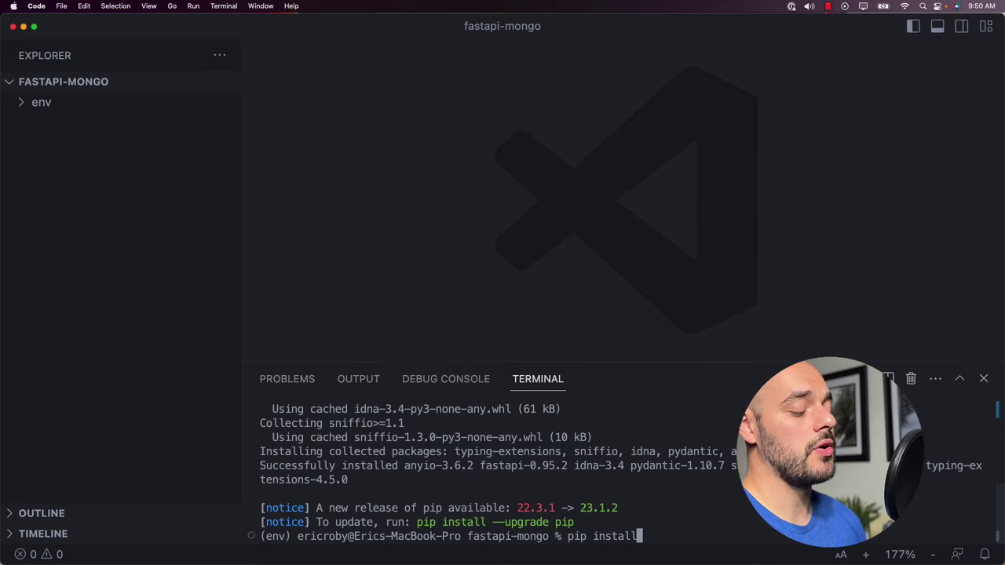
pyautogui.write('uvicorn')
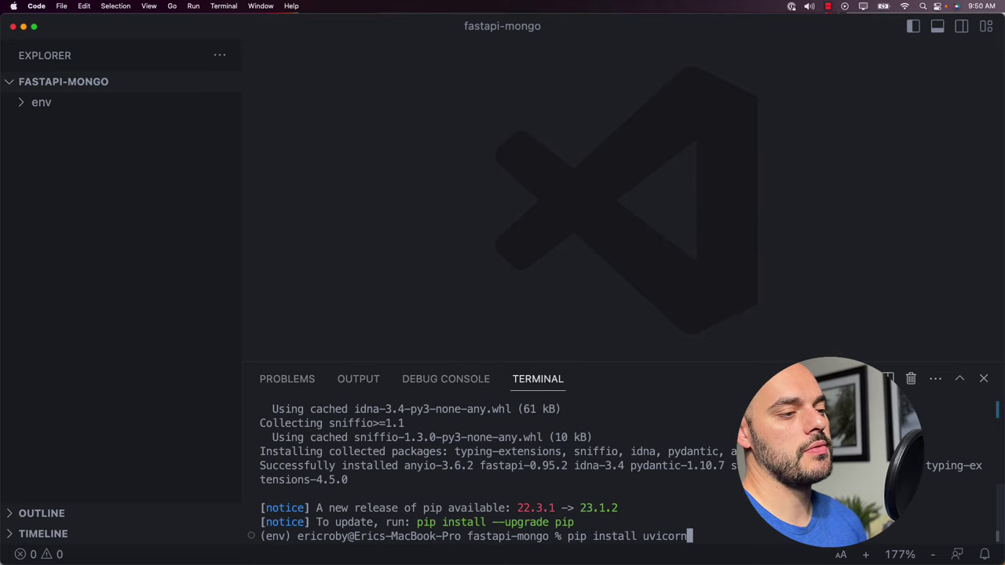
pyautogui.press('Return')
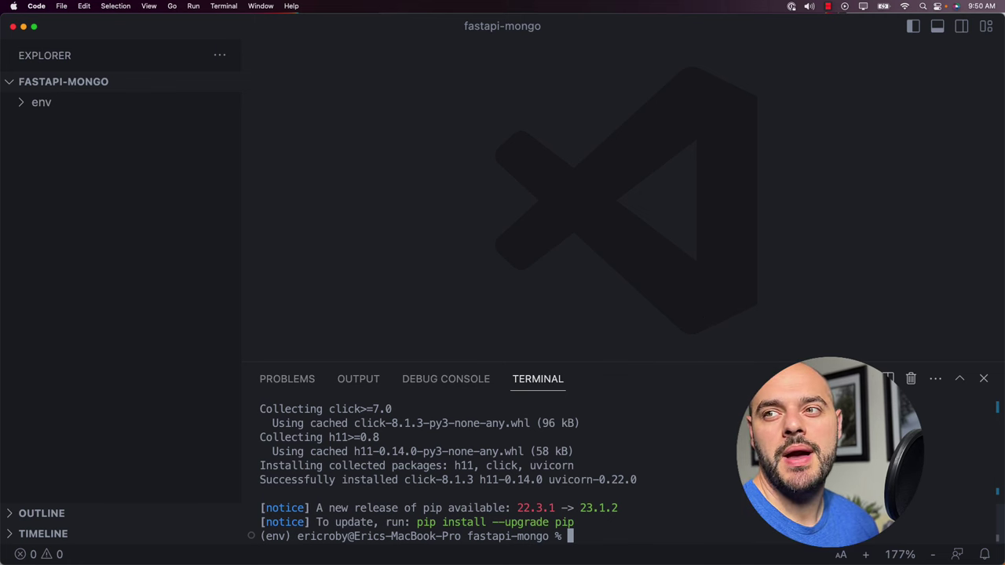
# - Switch to MongoDB Atlas in Chrome and copy the pymongo==3.11 install command from the Python driver instructions
pyautogui.press('super+Tab')
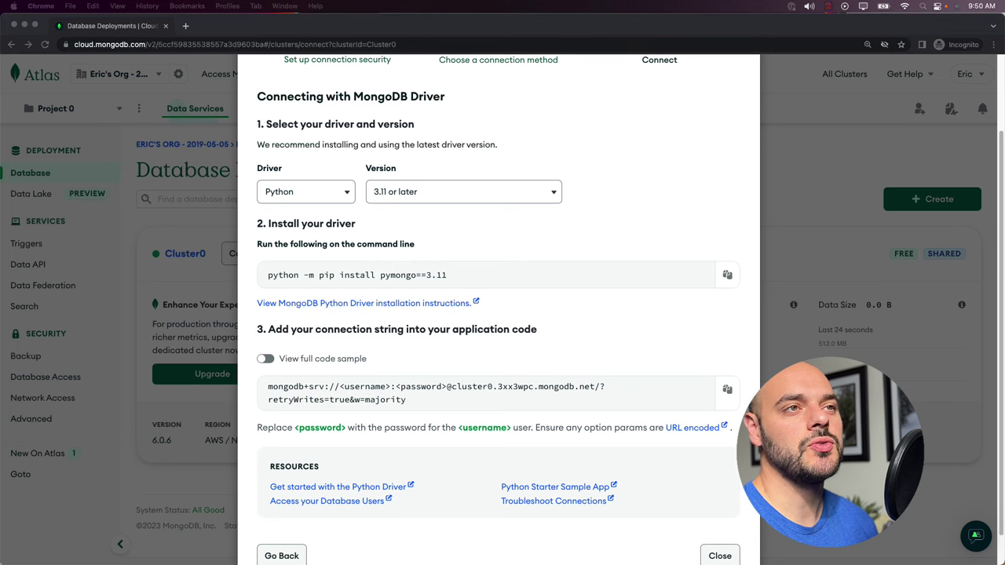
pyautogui.click(727, 276)
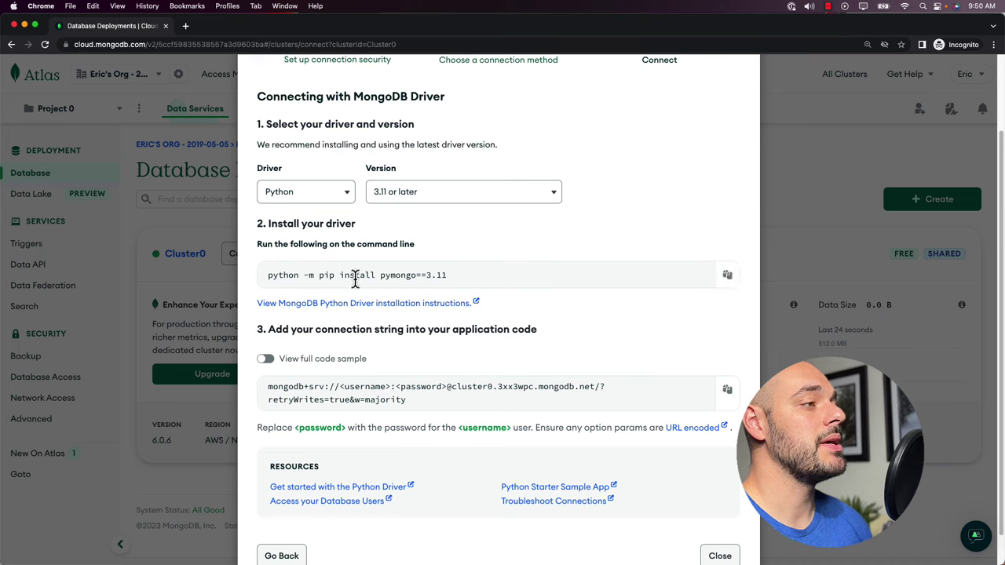
pyautogui.moveTo(380, 278); pyautogui.dragTo(417, 278)
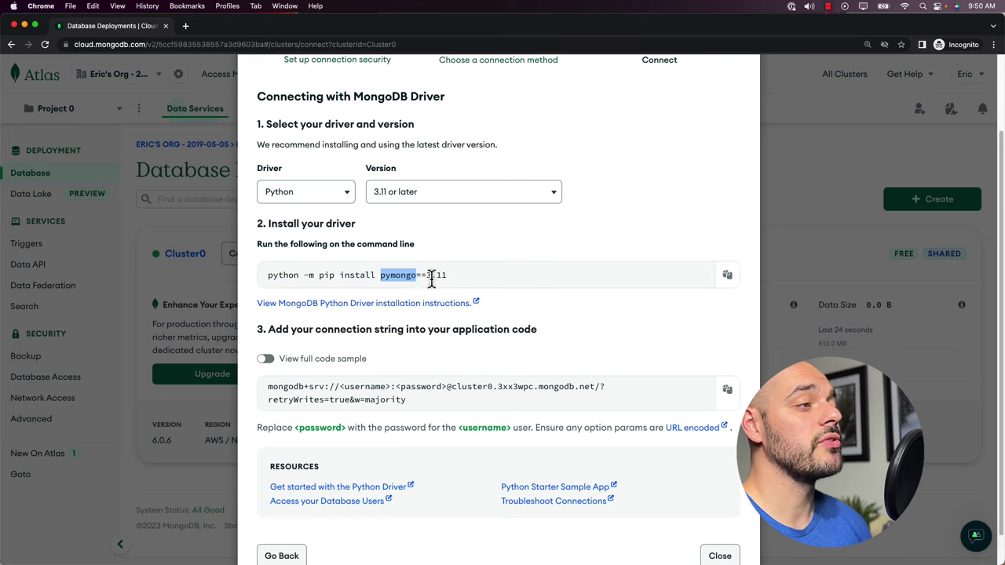
pyautogui.click(463, 291)
pyautogui.click(727, 276)
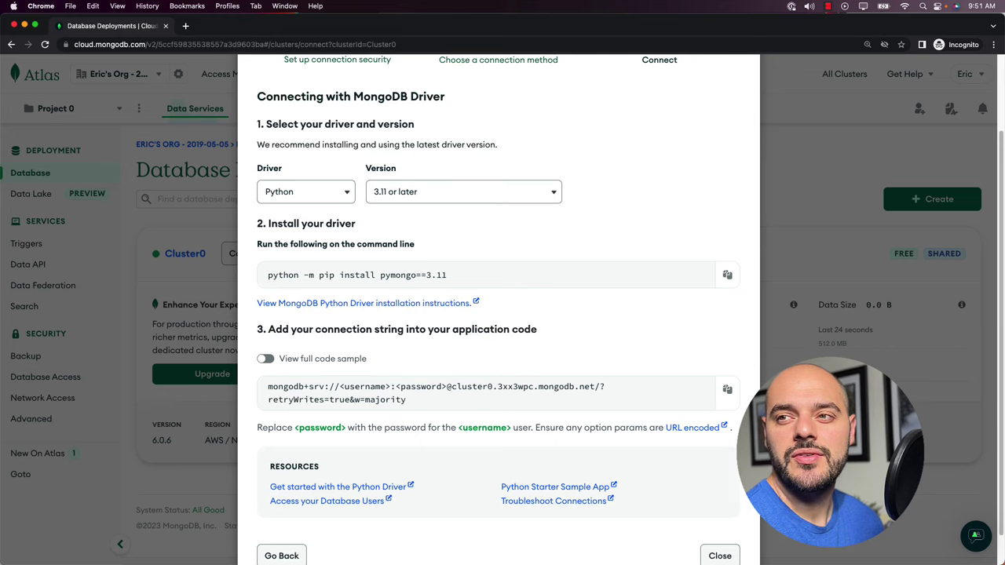
# - Switch back to VS Code and run the copied python -m pip install pymongo==3.11 command in the terminal
pyautogui.press('super+Tab')
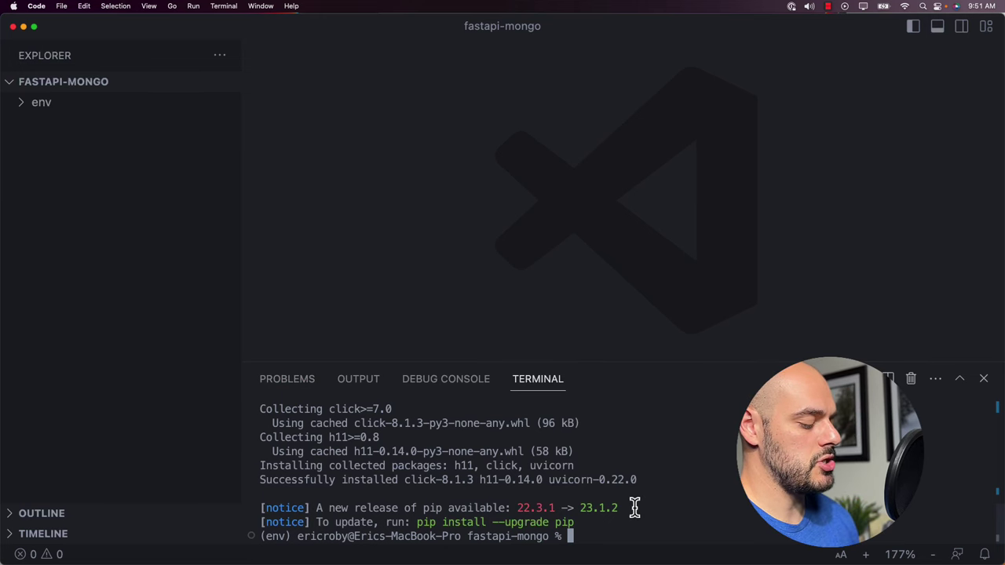
pyautogui.press('super+v')
pyautogui.press('Return')
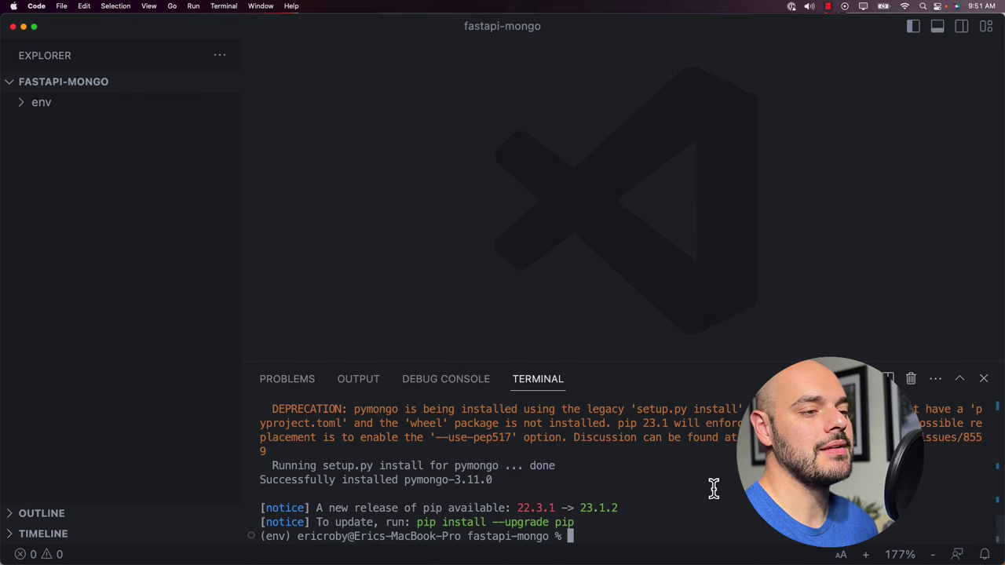
# - Open the available actions for the fastapi-mongo root folder in the file explorer
pyautogui.rightClick(67, 179)
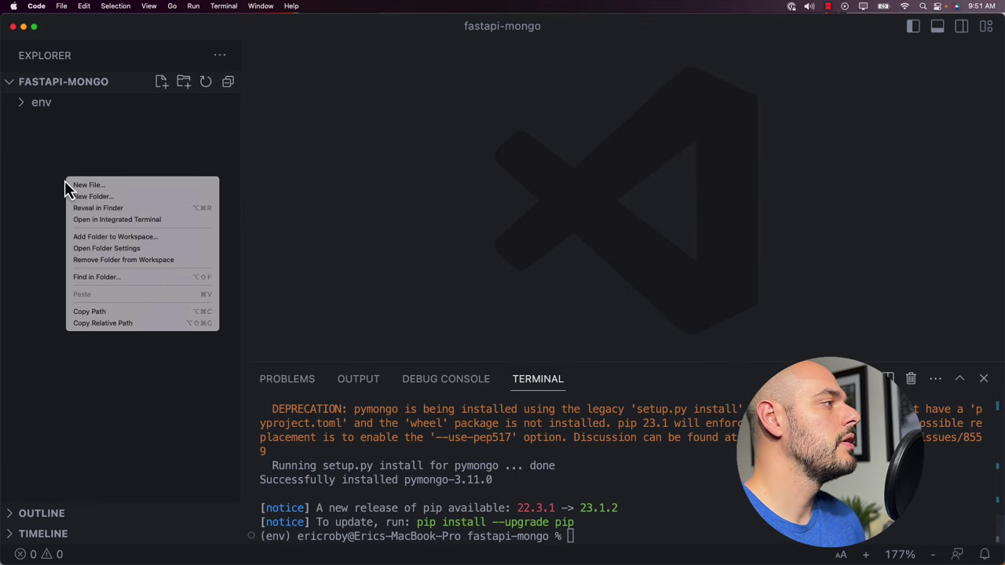